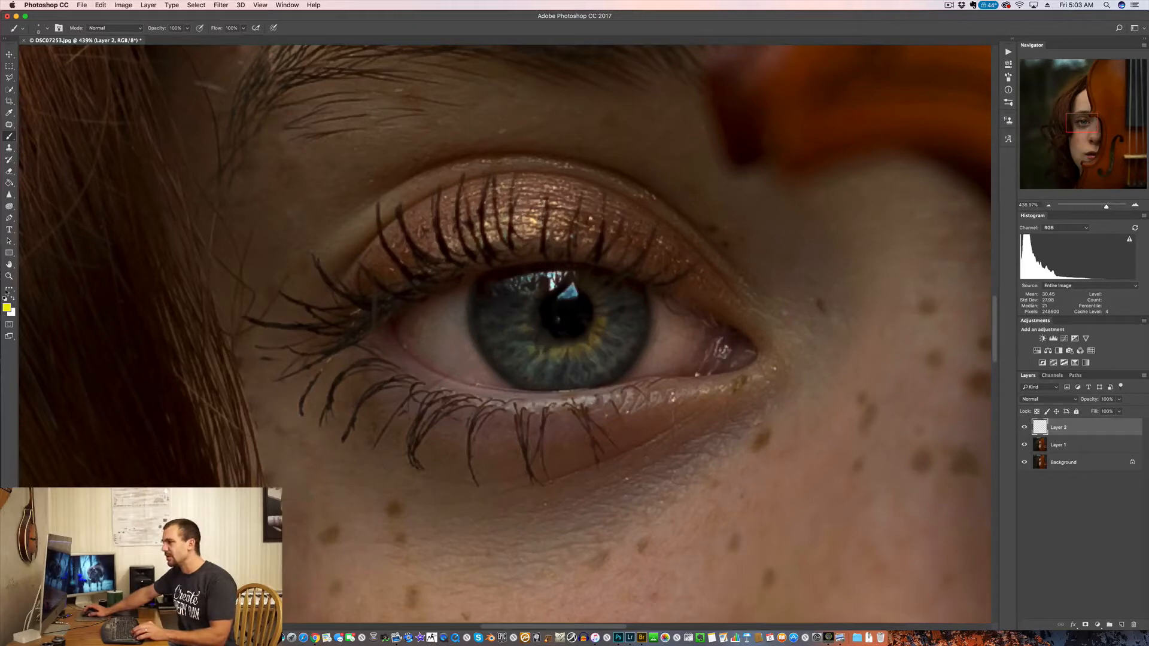
Step: Paint thin radial brush strokes around the iris on Layer 2 in blue (#402fdf), redoing the upper stroke near the inner corner
{"action": "key", "text": "b"}
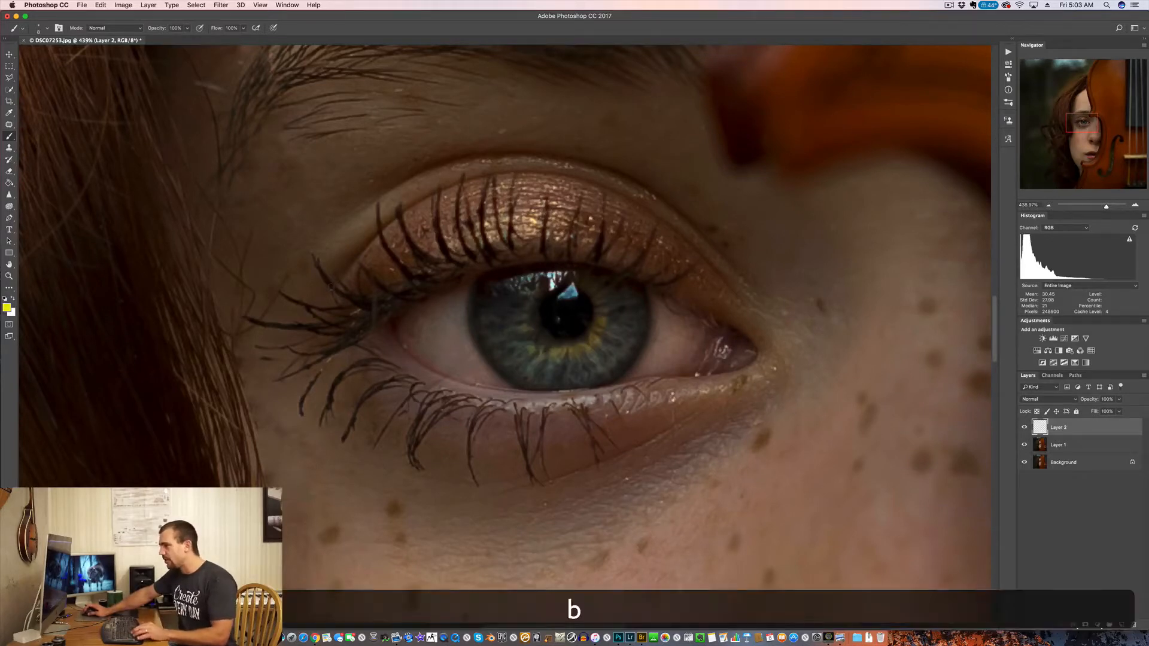
{"action": "left_click", "coordinate": [7, 307]}
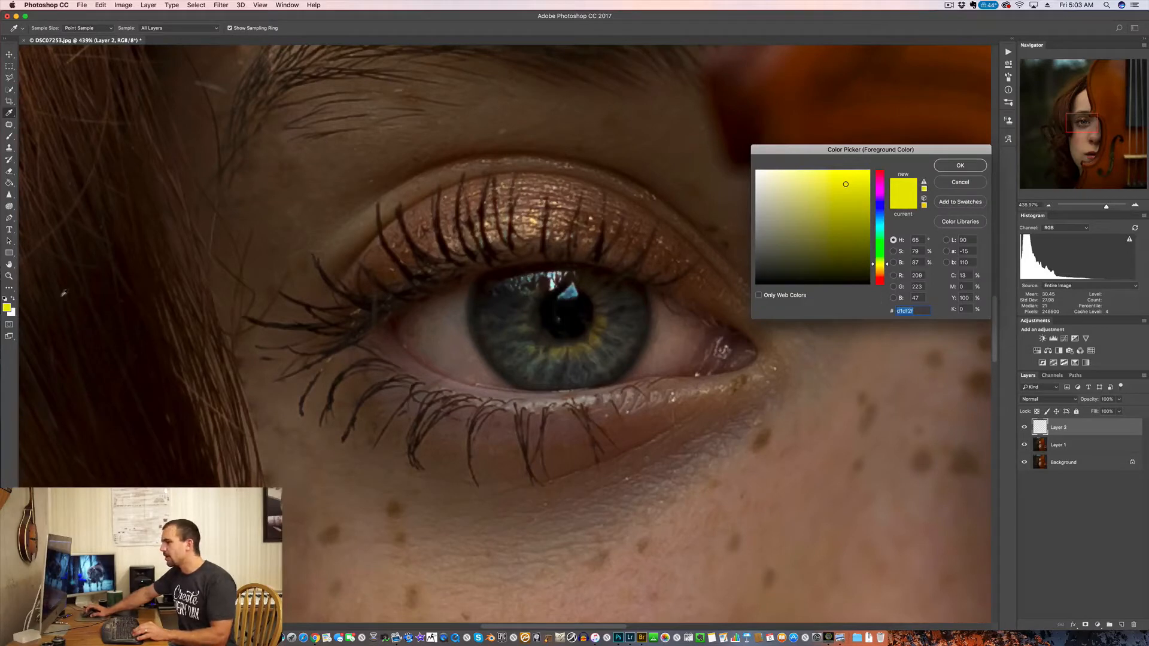
{"action": "left_click", "coordinate": [880, 206]}
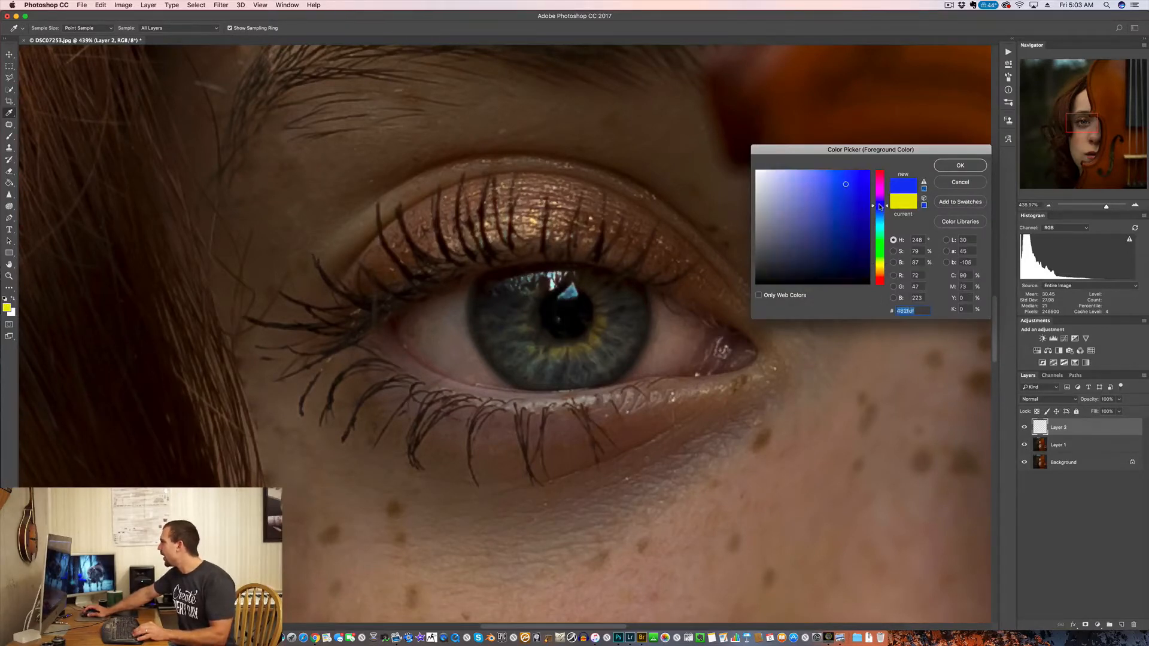
{"action": "left_click", "coordinate": [960, 165]}
{"action": "scroll", "coordinate": [621, 328], "scroll_direction": "up", "scroll_amount": 1, "text": "alt"}
{"action": "scroll", "coordinate": [621, 328], "scroll_direction": "up", "scroll_amount": 3, "text": "alt"}
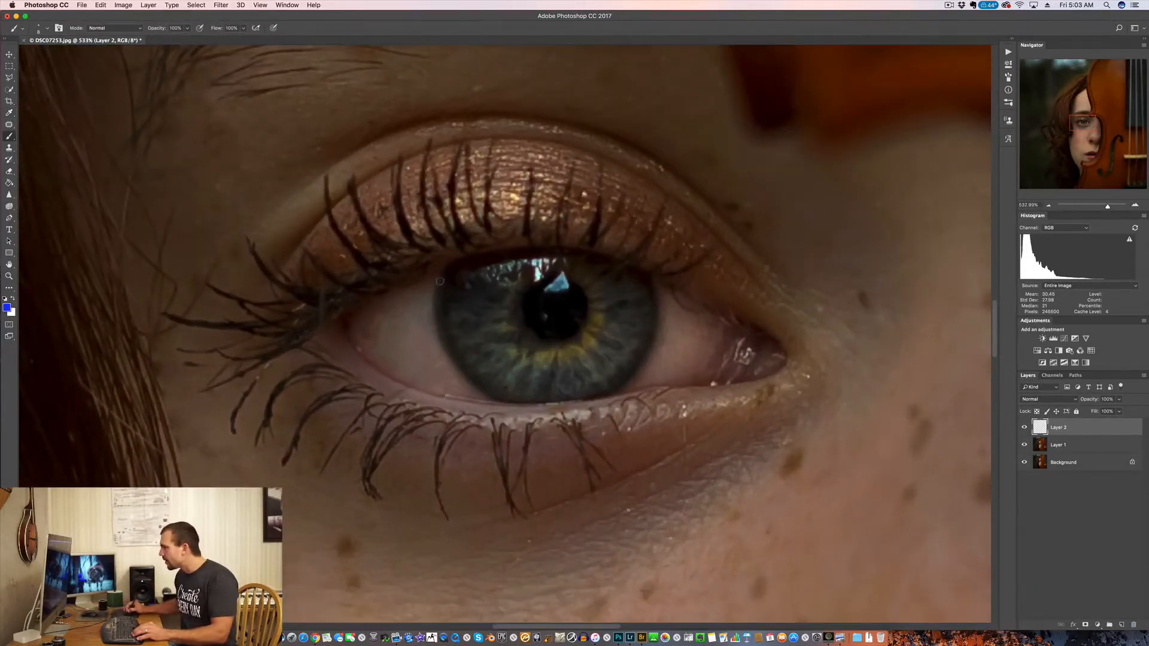
{"action": "mouse_move", "coordinate": [452, 272]}
{"action": "left_mouse_down"}
{"action": "mouse_move", "coordinate": [508, 282]}
{"action": "mouse_move", "coordinate": [472, 290]}
{"action": "mouse_move", "coordinate": [514, 302]}
{"action": "mouse_move", "coordinate": [450, 308]}
{"action": "mouse_move", "coordinate": [509, 308]}
{"action": "mouse_move", "coordinate": [462, 325]}
{"action": "mouse_move", "coordinate": [501, 320]}
{"action": "mouse_move", "coordinate": [466, 344]}
{"action": "mouse_move", "coordinate": [502, 336]}
{"action": "mouse_move", "coordinate": [489, 355]}
{"action": "mouse_move", "coordinate": [522, 347]}
{"action": "mouse_move", "coordinate": [499, 369]}
{"action": "mouse_move", "coordinate": [515, 357]}
{"action": "mouse_move", "coordinate": [523, 390]}
{"action": "mouse_move", "coordinate": [533, 371]}
{"action": "mouse_move", "coordinate": [545, 395]}
{"action": "mouse_move", "coordinate": [570, 391]}
{"action": "mouse_move", "coordinate": [571, 369]}
{"action": "mouse_move", "coordinate": [621, 372]}
{"action": "mouse_move", "coordinate": [626, 358]}
{"action": "mouse_move", "coordinate": [603, 339]}
{"action": "mouse_move", "coordinate": [606, 305]}
{"action": "left_mouse_up"}
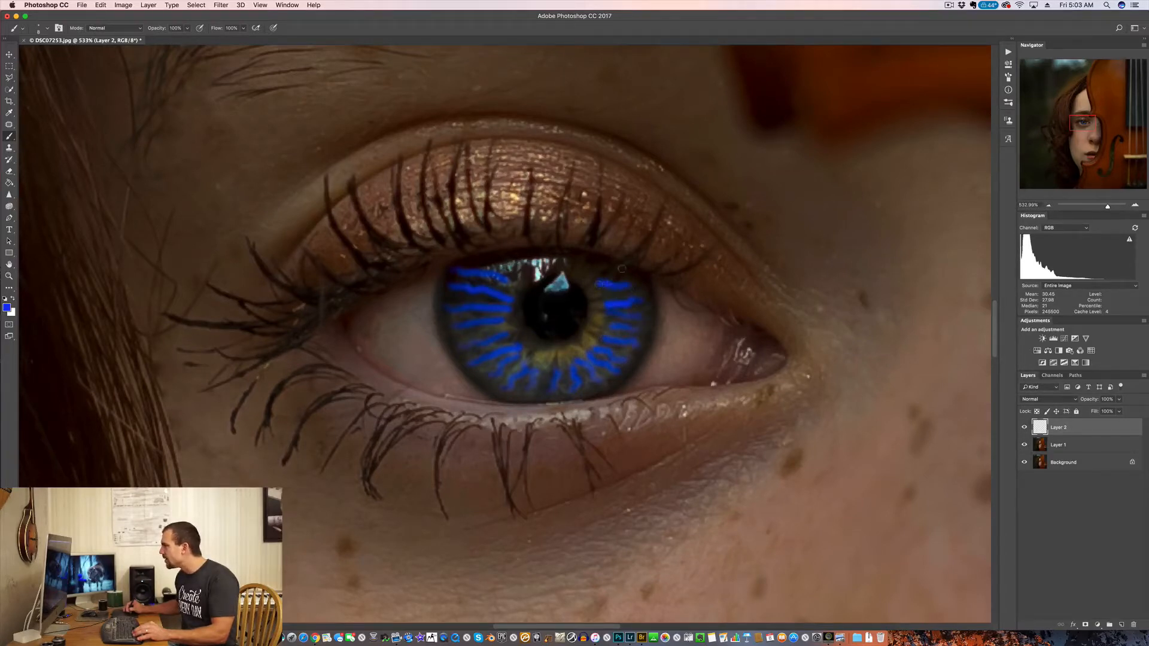
{"action": "key", "text": "super+z"}
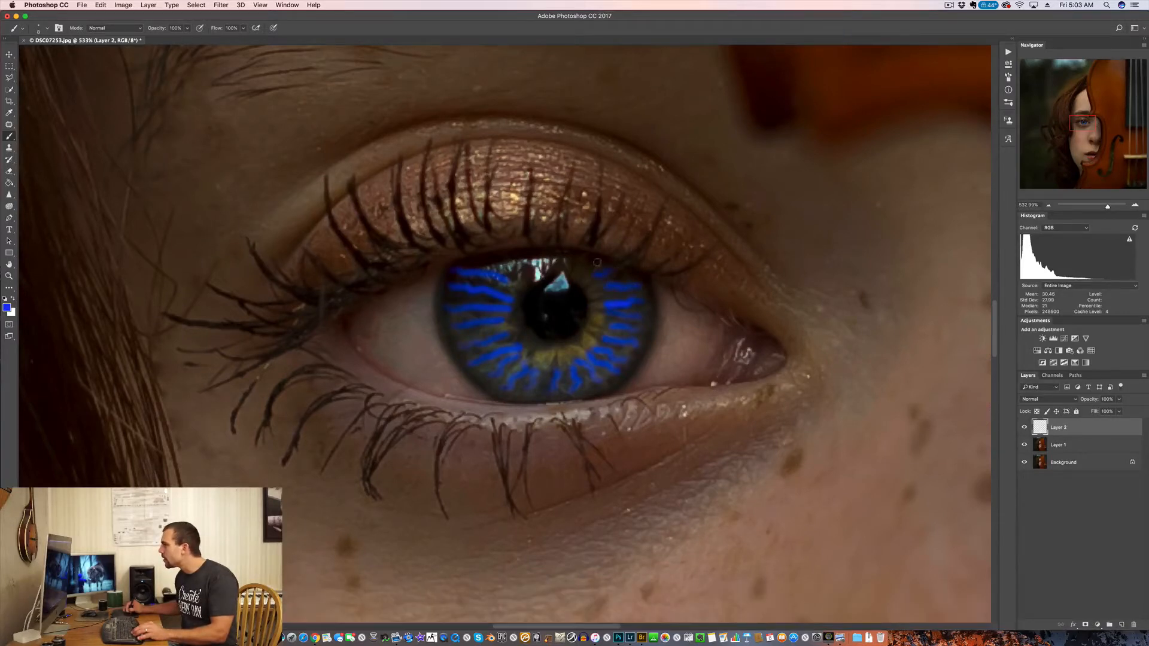
{"action": "left_click_drag", "start_coordinate": [596, 273], "coordinate": [625, 284]}
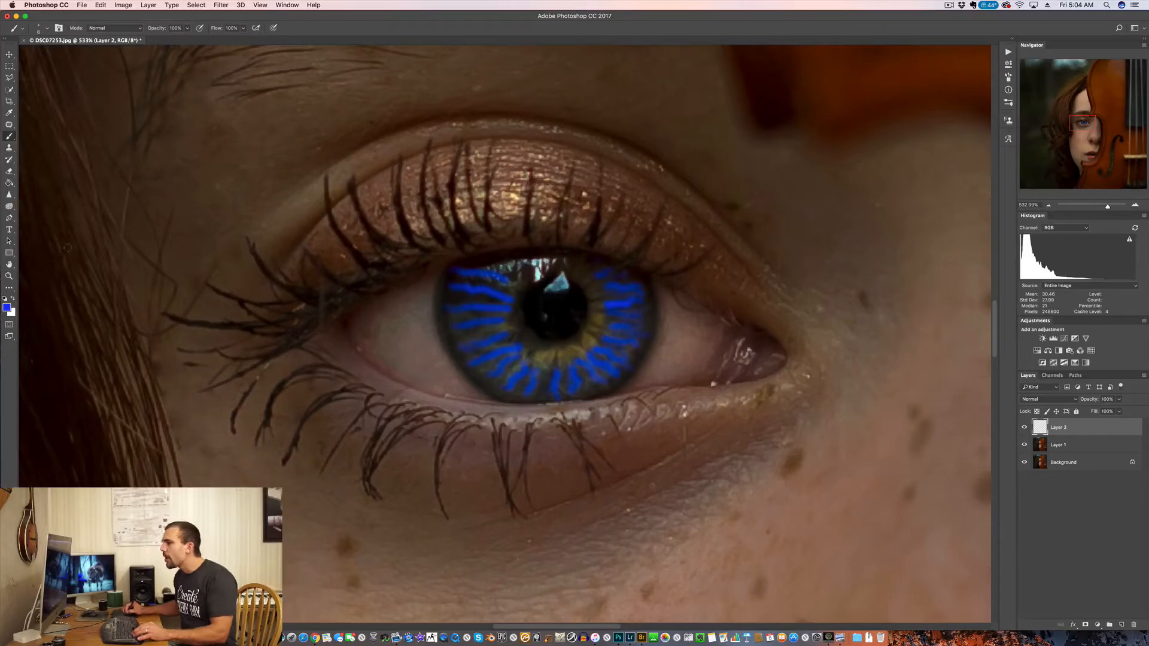
Step: Paint green strokes (RGB 25, 193, 29) around the iris in the gaps between the blue strokes
{"action": "left_click", "coordinate": [7, 307]}
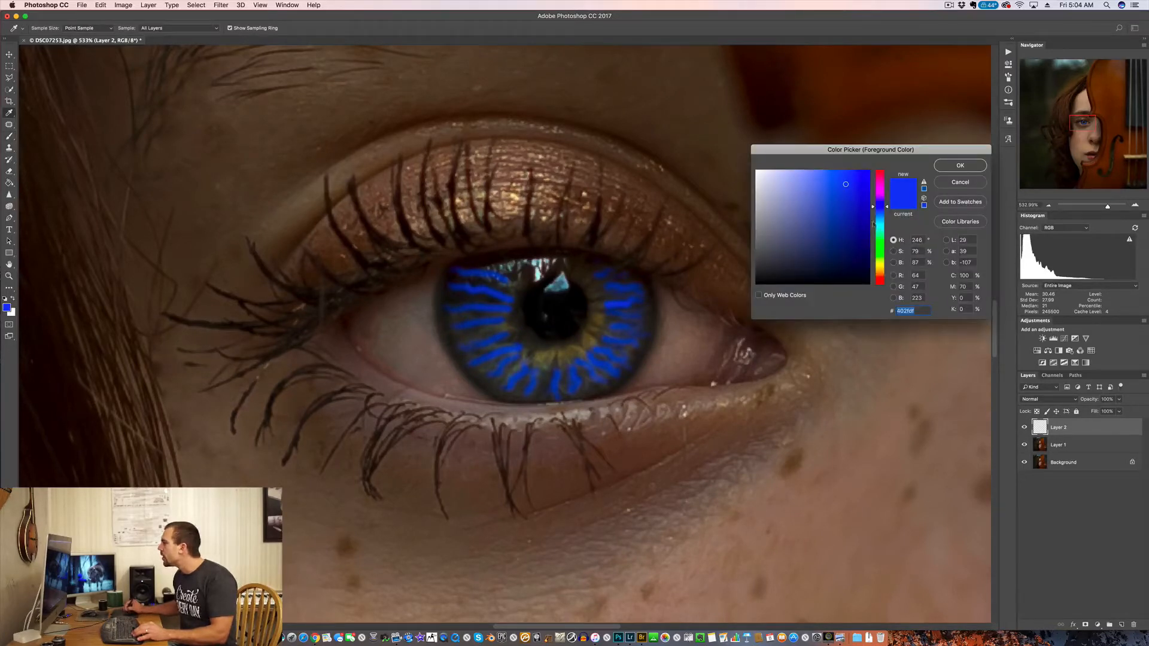
{"action": "left_click_drag", "start_coordinate": [877, 239], "coordinate": [879, 240]}
{"action": "mouse_move", "coordinate": [840, 184]}
{"action": "left_mouse_down"}
{"action": "mouse_move", "coordinate": [835, 196]}
{"action": "mouse_move", "coordinate": [855, 197]}
{"action": "left_mouse_up"}
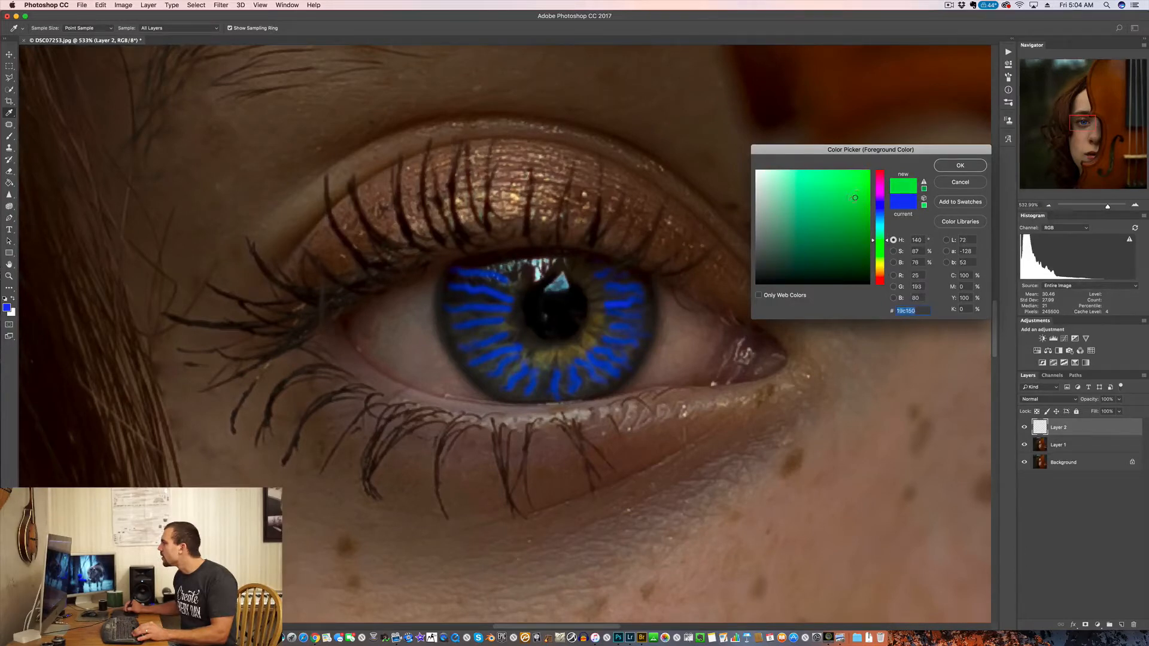
{"action": "left_click", "coordinate": [877, 245]}
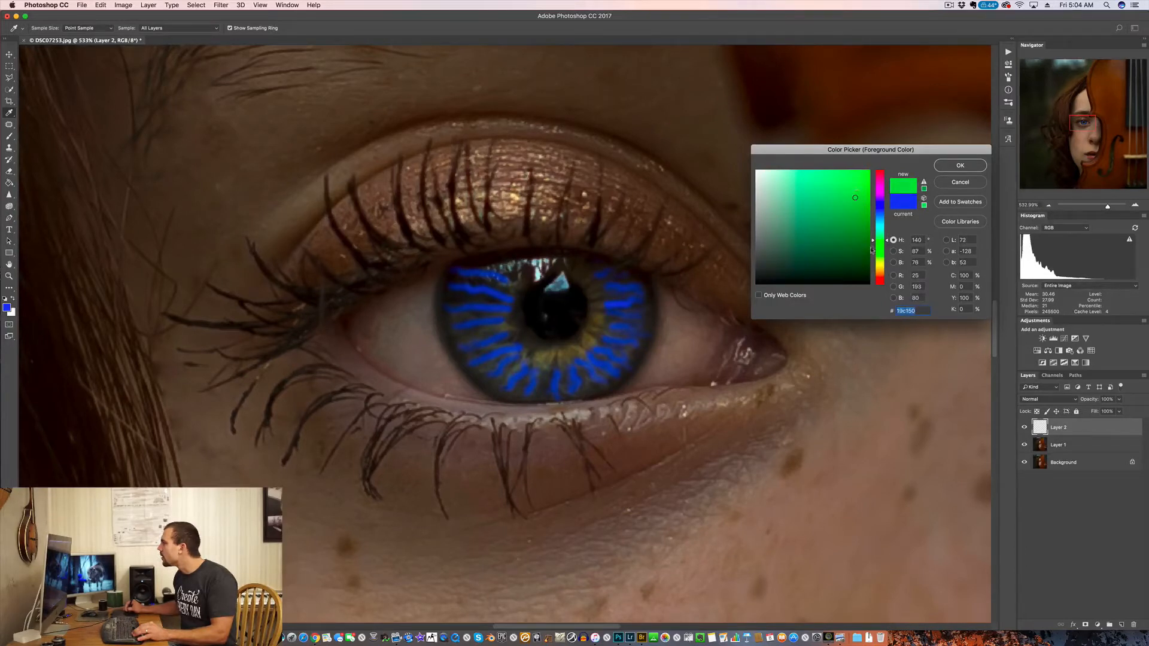
{"action": "left_click", "coordinate": [955, 165]}
{"action": "key", "text": "b"}
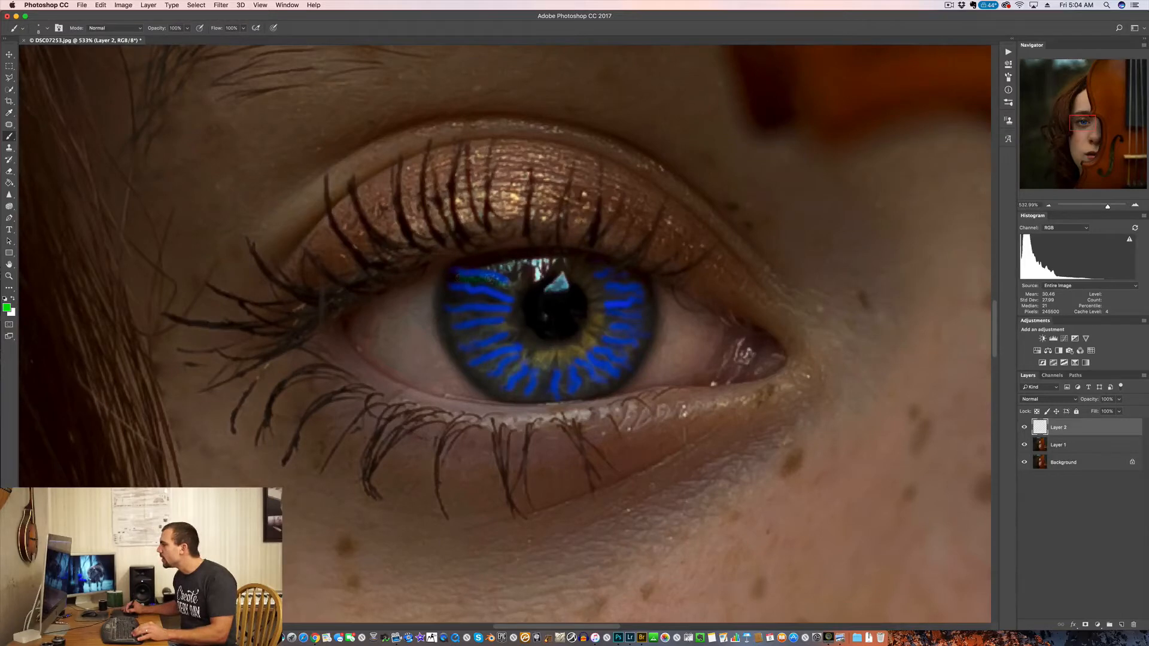
{"action": "mouse_move", "coordinate": [459, 302]}
{"action": "left_mouse_down"}
{"action": "mouse_move", "coordinate": [496, 302]}
{"action": "mouse_move", "coordinate": [449, 302]}
{"action": "mouse_move", "coordinate": [491, 313]}
{"action": "left_mouse_up"}
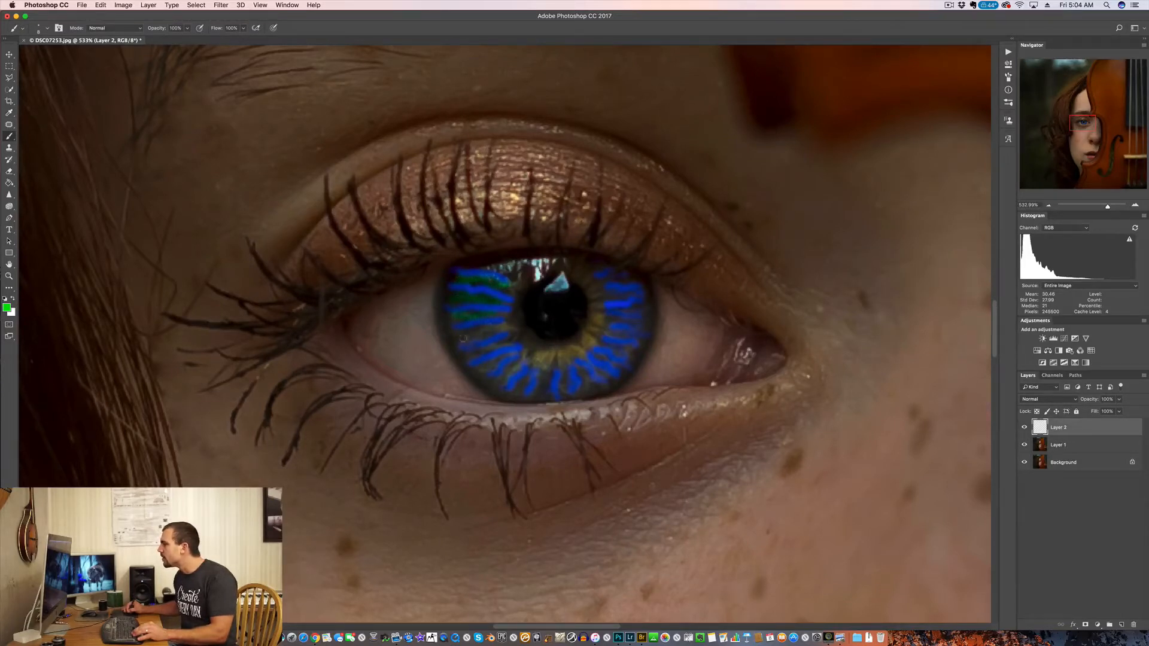
{"action": "mouse_move", "coordinate": [472, 361]}
{"action": "left_mouse_down"}
{"action": "mouse_move", "coordinate": [500, 346]}
{"action": "mouse_move", "coordinate": [469, 363]}
{"action": "mouse_move", "coordinate": [501, 357]}
{"action": "mouse_move", "coordinate": [480, 371]}
{"action": "mouse_move", "coordinate": [521, 390]}
{"action": "mouse_move", "coordinate": [607, 377]}
{"action": "left_mouse_up"}
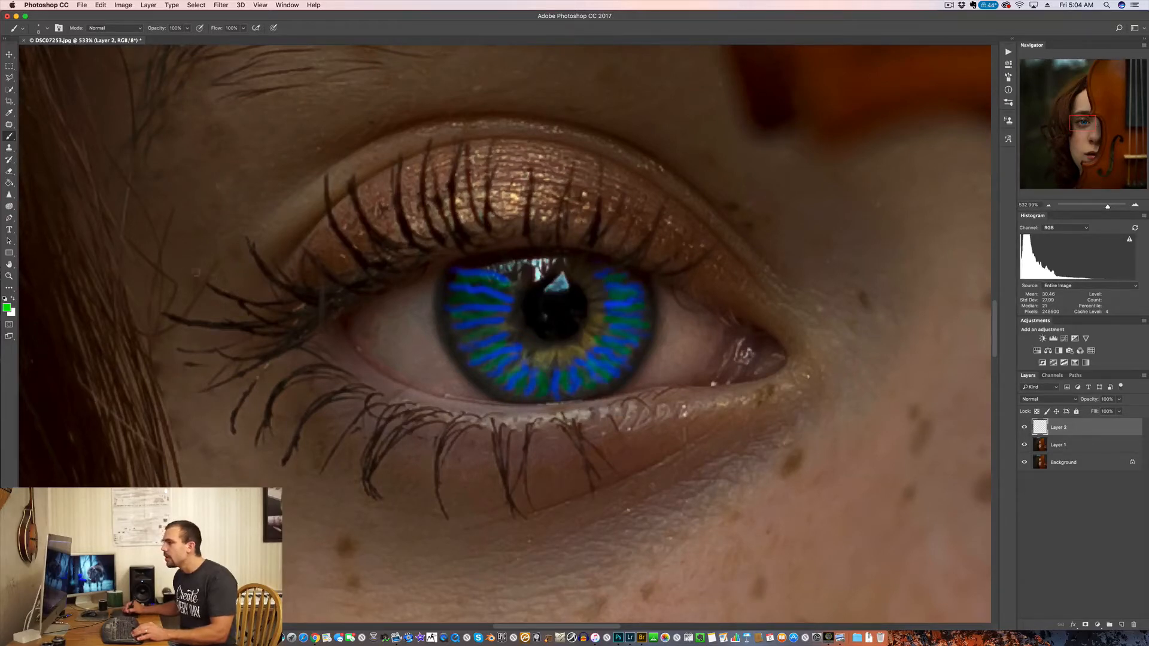
Step: Erase the inner ends of the blue strokes beside the pupil and paint a yellow-green ring (RGB 171, 227, 37) around the pupil
{"action": "left_click", "coordinate": [7, 307]}
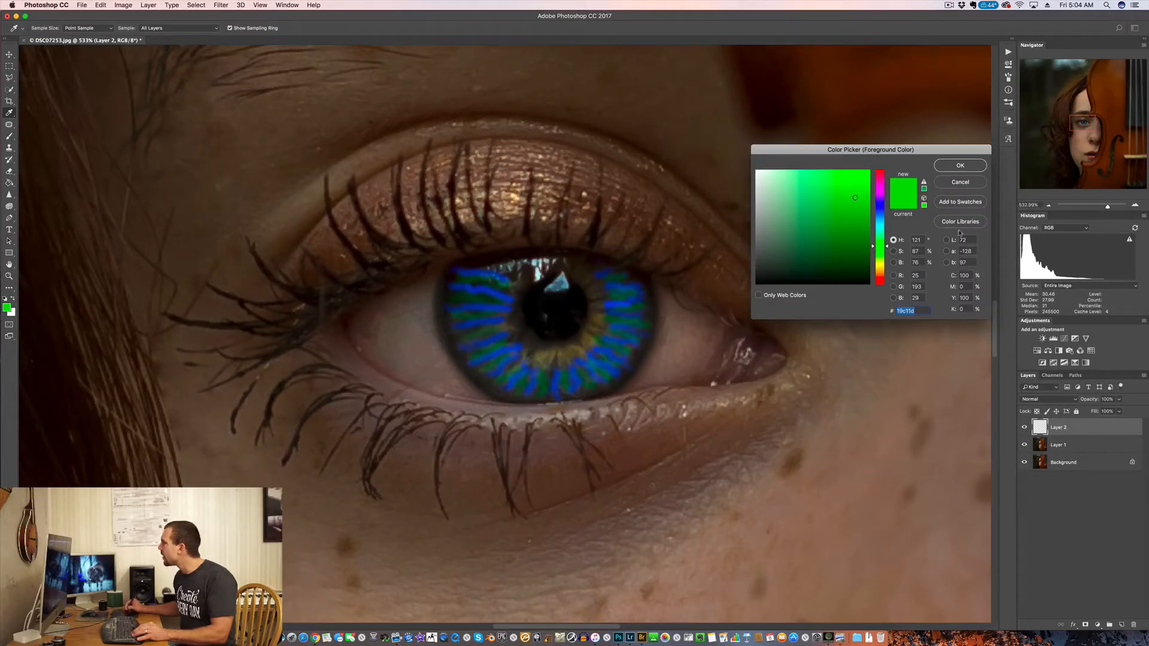
{"action": "left_click", "coordinate": [879, 260]}
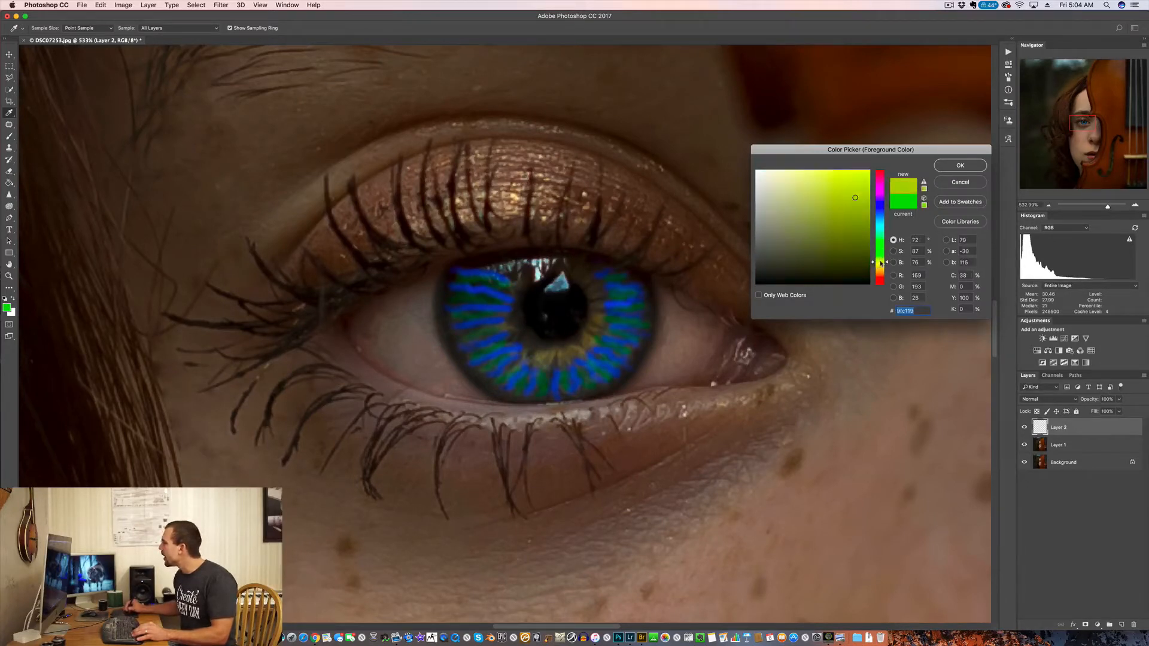
{"action": "left_click", "coordinate": [859, 183]}
{"action": "left_click_drag", "start_coordinate": [860, 183], "coordinate": [844, 183]}
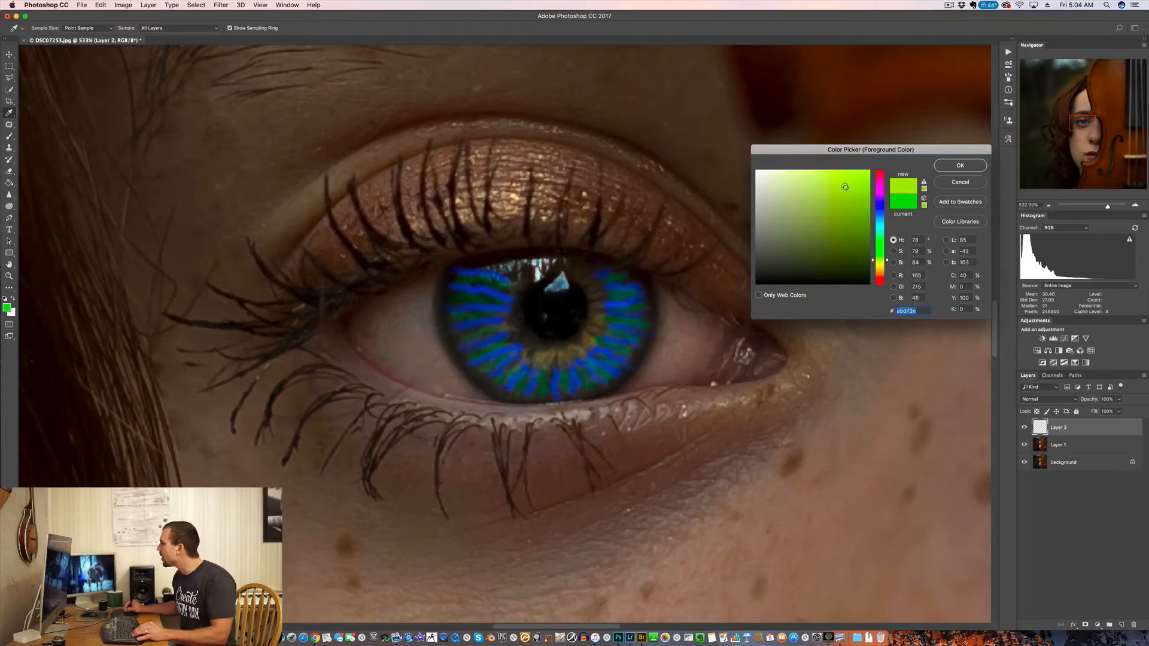
{"action": "left_click", "coordinate": [960, 165]}
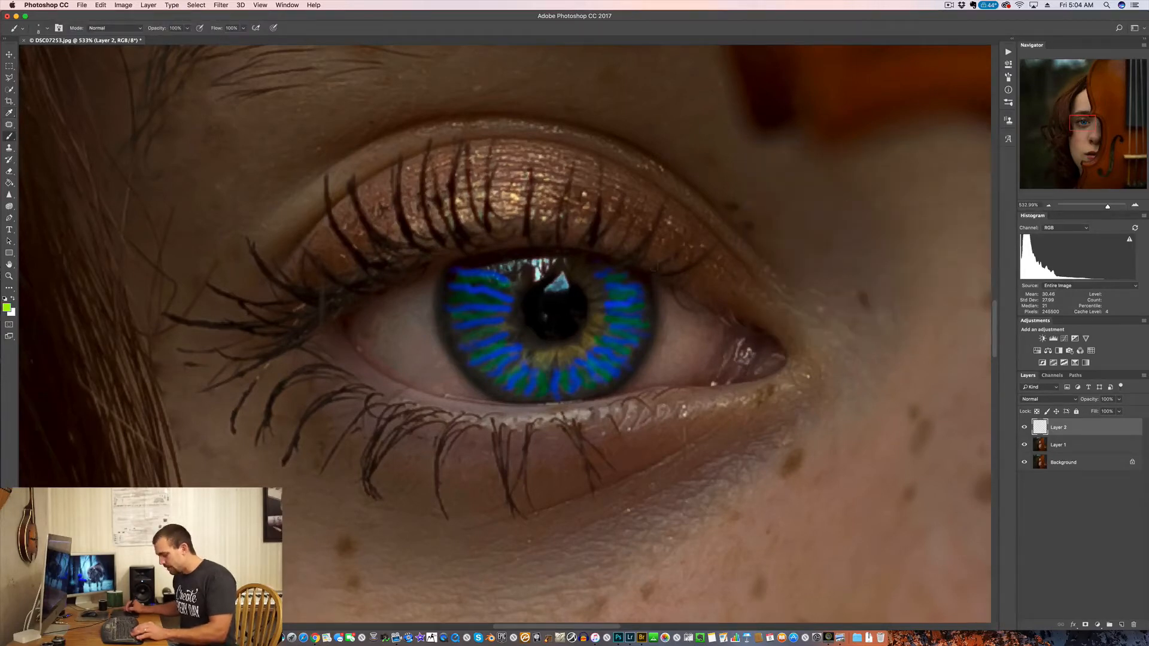
{"action": "key", "text": "e"}
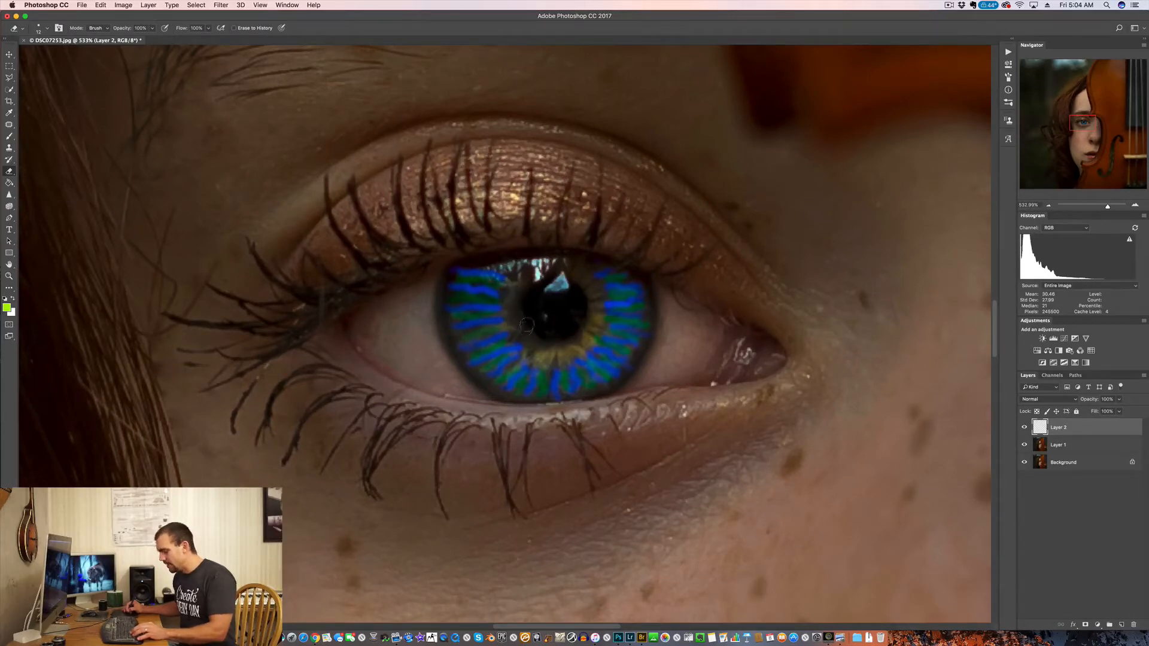
{"action": "key", "text": "b"}
{"action": "mouse_move", "coordinate": [513, 283]}
{"action": "left_mouse_down"}
{"action": "mouse_move", "coordinate": [506, 310]}
{"action": "mouse_move", "coordinate": [520, 346]}
{"action": "mouse_move", "coordinate": [533, 334]}
{"action": "mouse_move", "coordinate": [535, 353]}
{"action": "mouse_move", "coordinate": [576, 347]}
{"action": "mouse_move", "coordinate": [604, 320]}
{"action": "mouse_move", "coordinate": [570, 270]}
{"action": "mouse_move", "coordinate": [504, 299]}
{"action": "mouse_move", "coordinate": [514, 332]}
{"action": "left_mouse_up"}
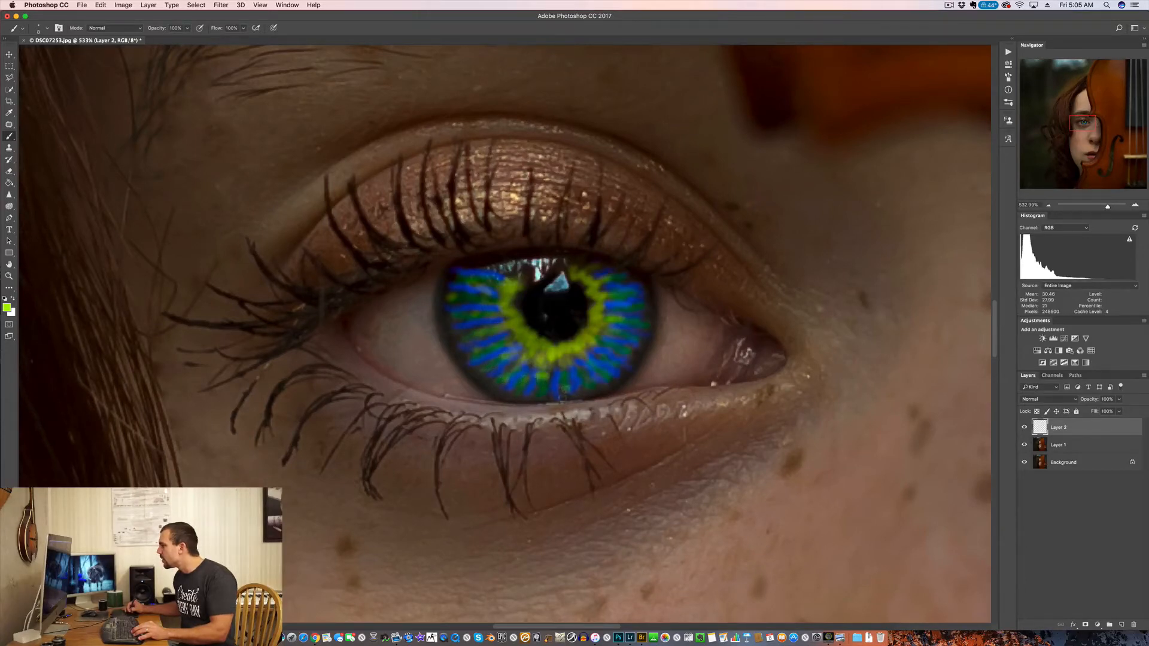
Step: Dab small yellow-green accents between the blue strokes in the lower and inner-corner parts of the iris
{"action": "left_click", "coordinate": [566, 389]}
{"action": "left_click", "coordinate": [586, 381]}
{"action": "left_click", "coordinate": [606, 360]}
{"action": "left_click", "coordinate": [623, 335]}
{"action": "left_click", "coordinate": [631, 311]}
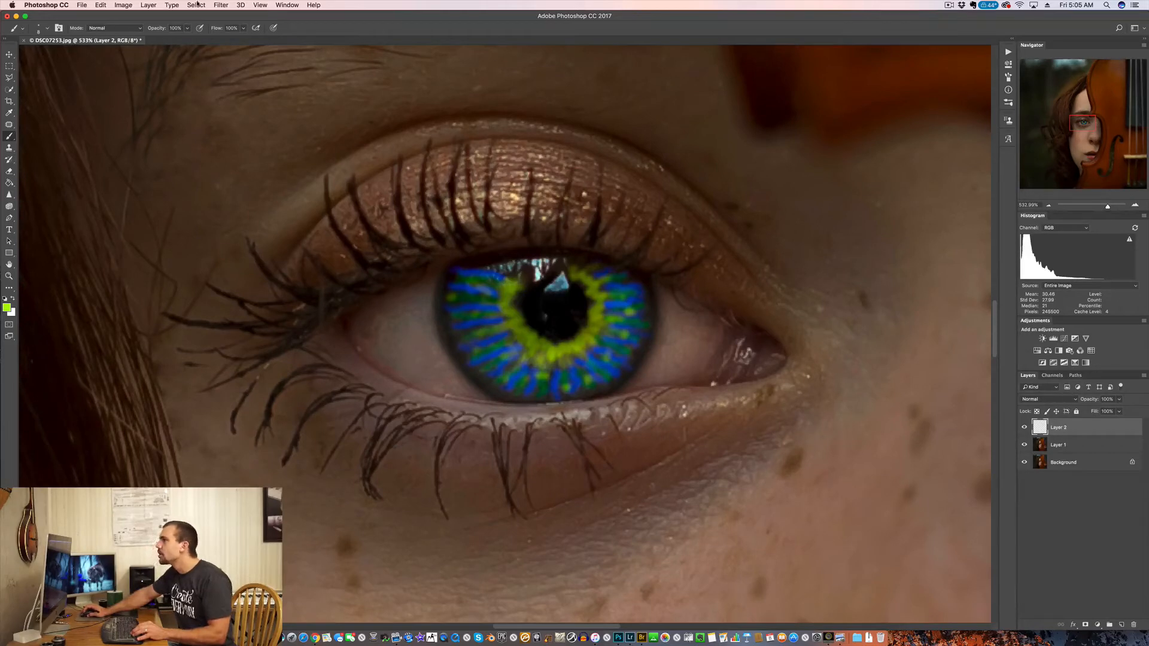
Step: Soften the painted iris colours on Layer 2 with a Gaussian Blur of 3.0 pixels radius
{"action": "left_click", "coordinate": [221, 5]}
{"action": "mouse_move", "coordinate": [257, 112]}
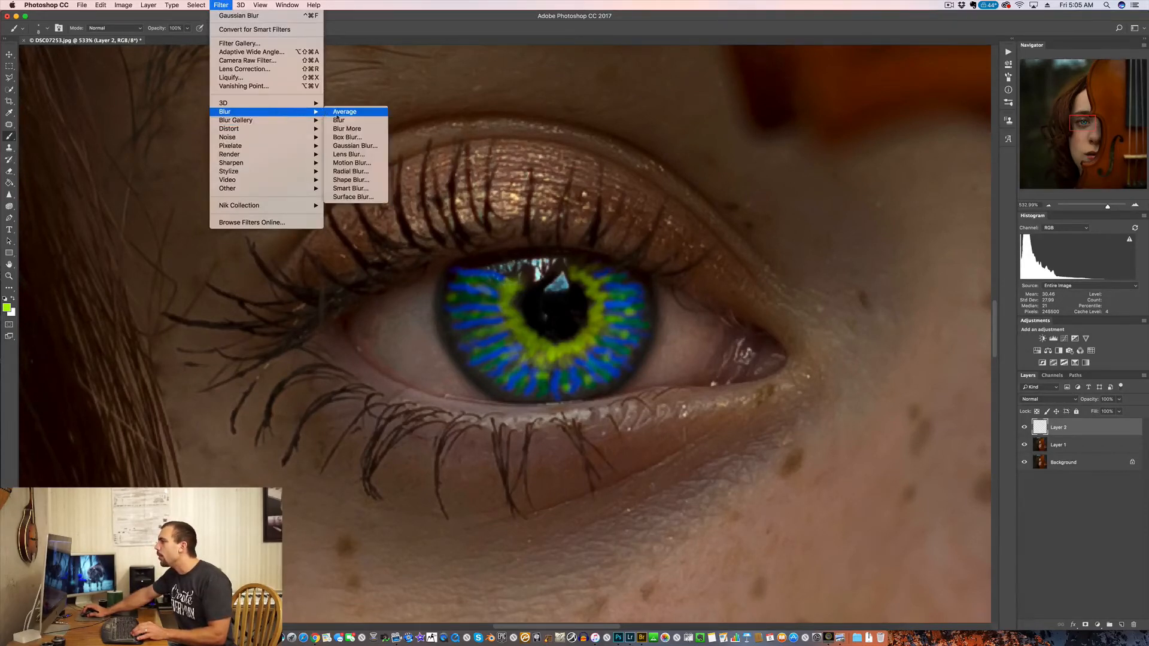
{"action": "left_click", "coordinate": [354, 145]}
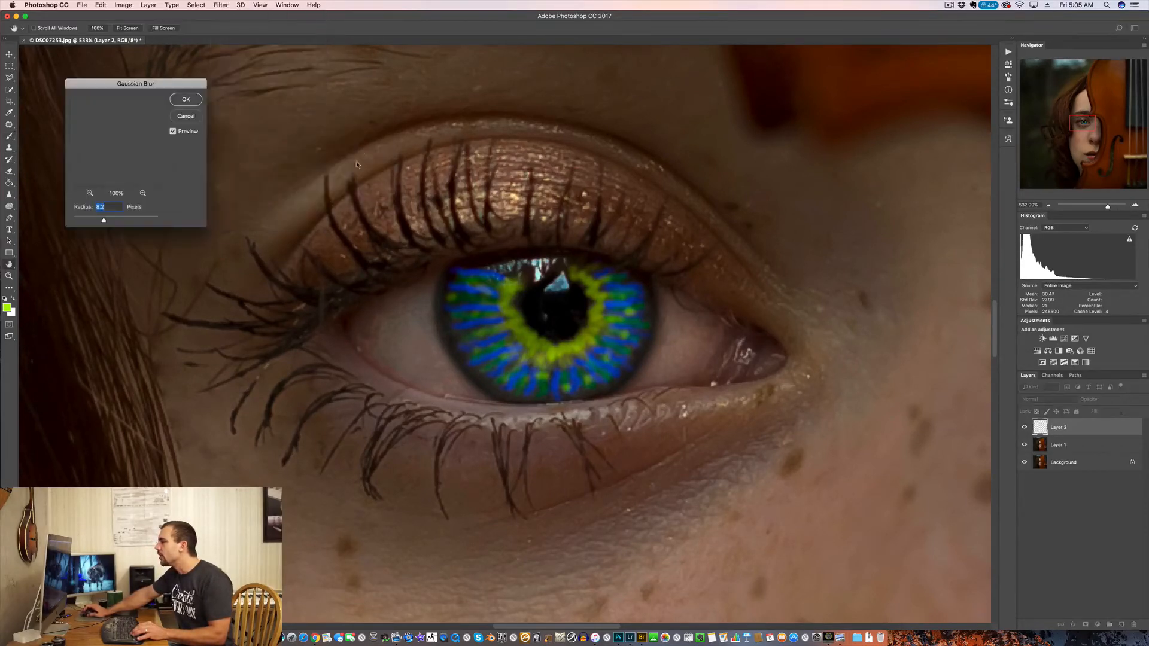
{"action": "left_click_drag", "start_coordinate": [108, 223], "coordinate": [83, 219]}
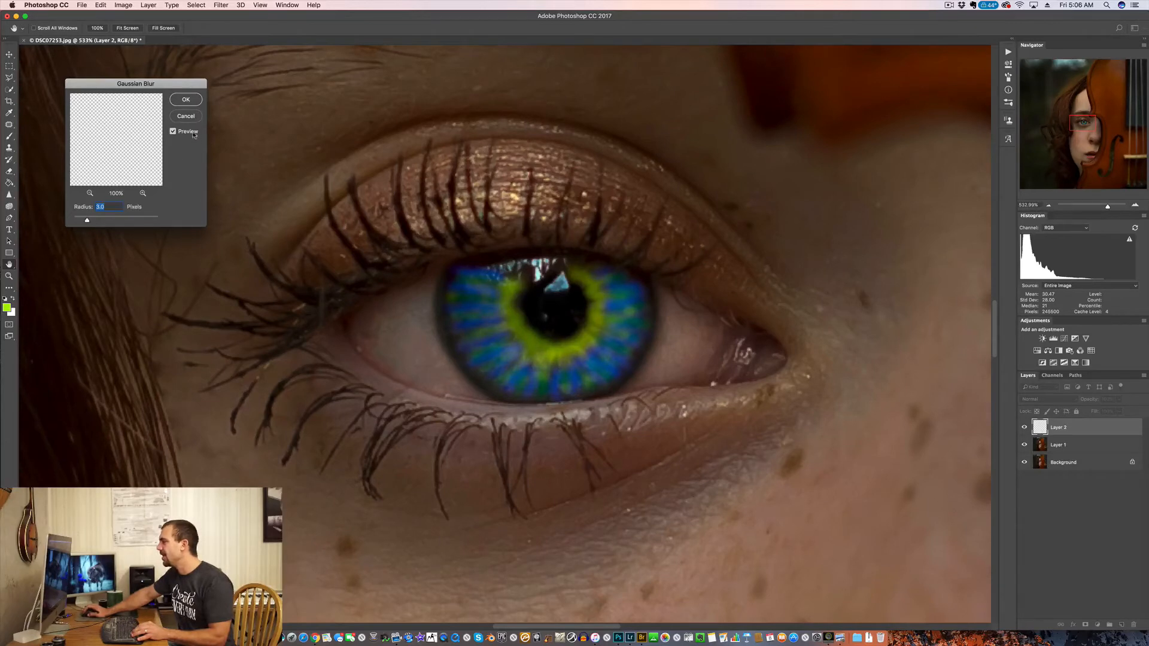
{"action": "key", "text": "Return"}
{"action": "key", "text": "b"}
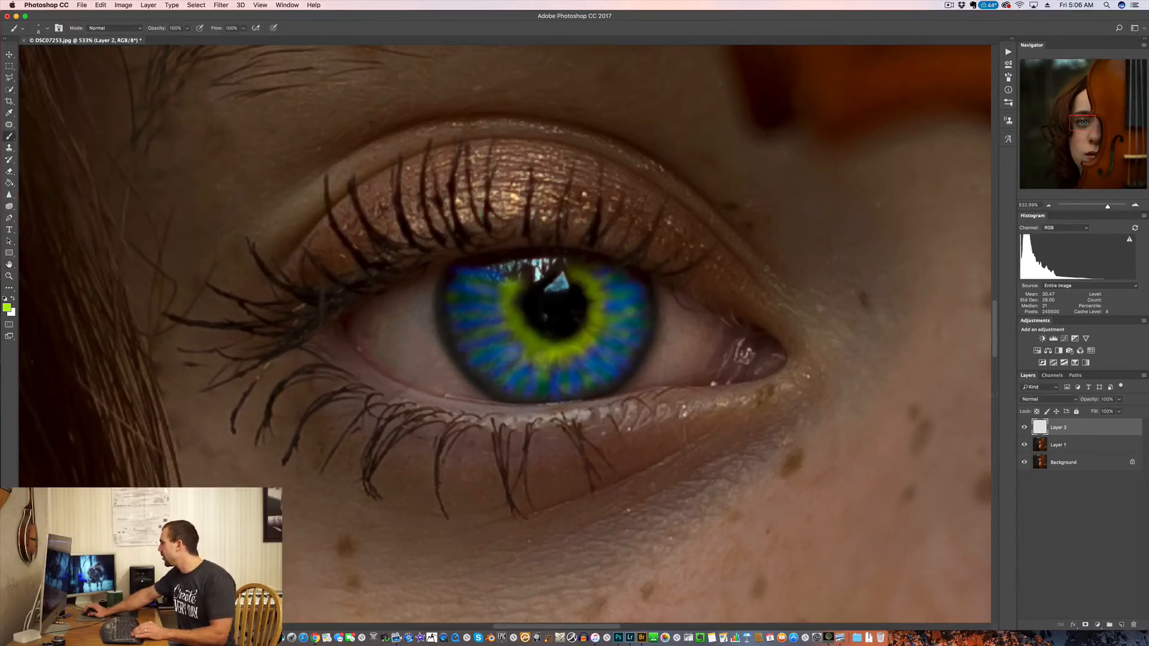
Step: Set Layer 2's blend mode to Overlay and apply a second Gaussian Blur with a 3.0-pixel radius
{"action": "left_click", "coordinate": [1066, 400]}
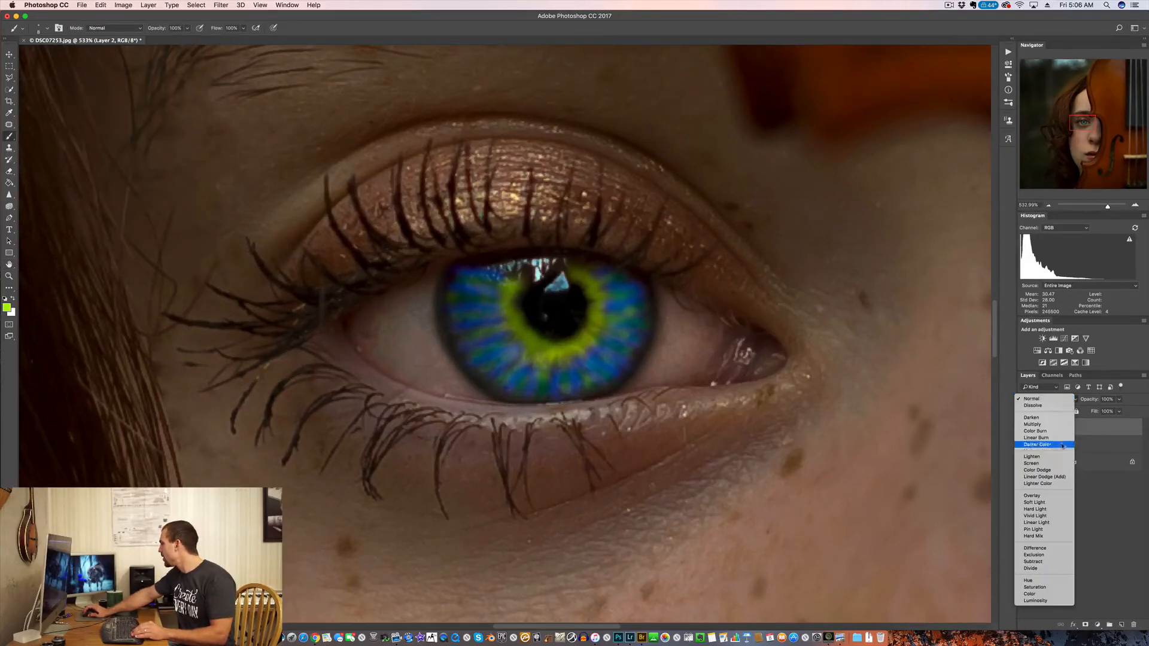
{"action": "left_click", "coordinate": [1059, 497]}
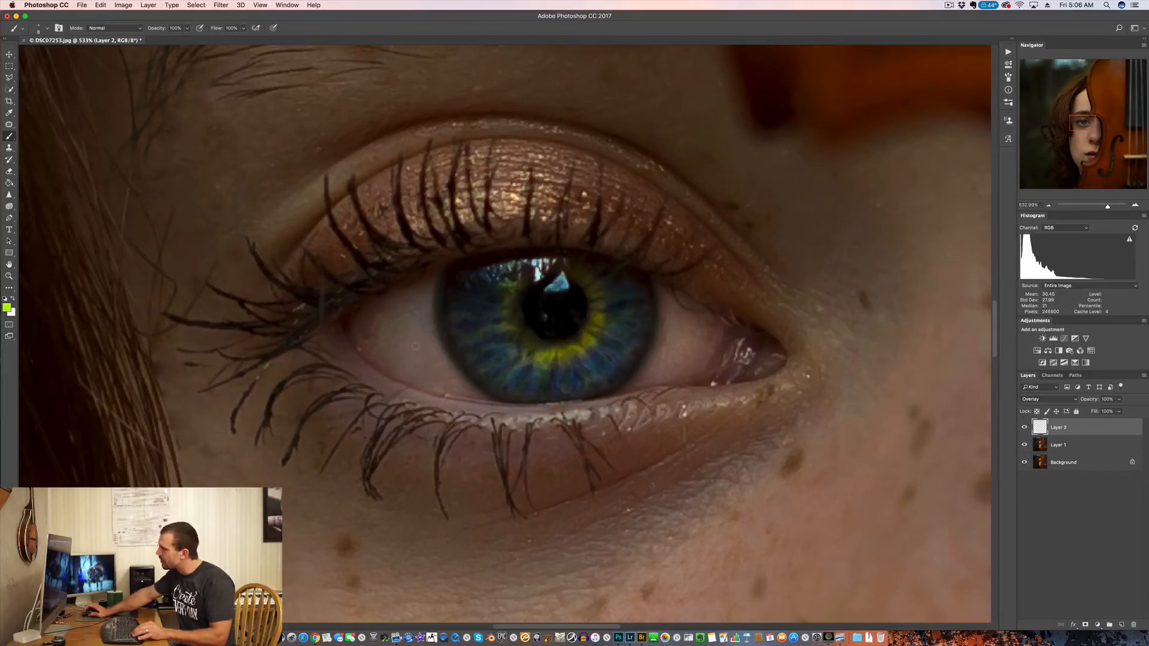
{"action": "left_click", "coordinate": [213, 4]}
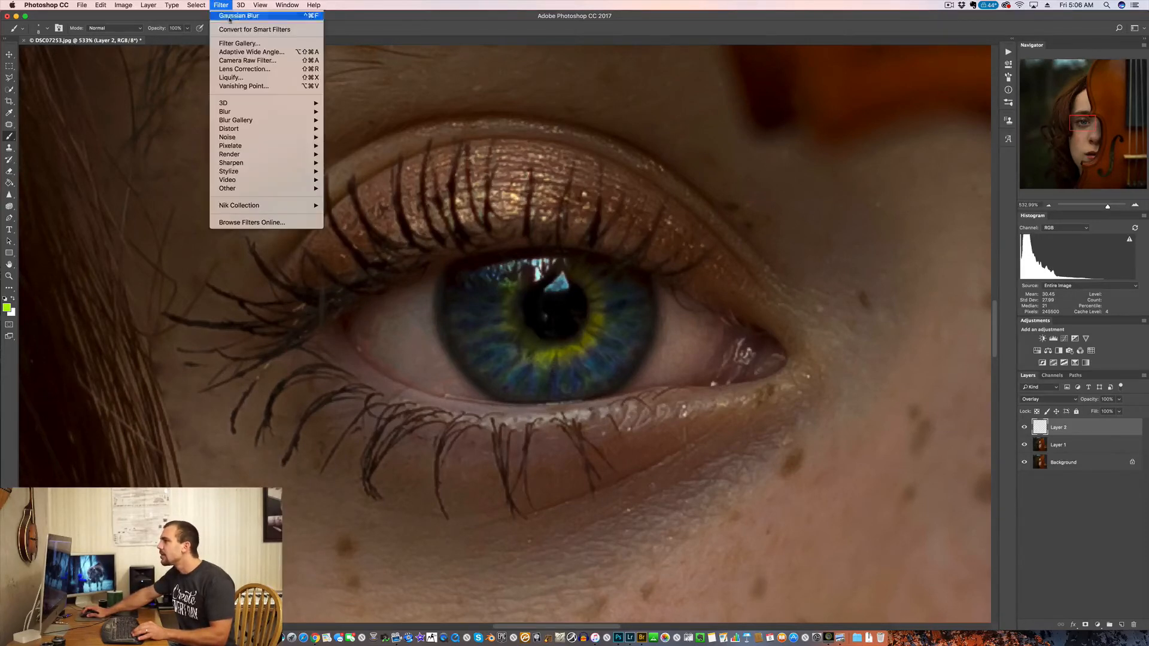
{"action": "mouse_move", "coordinate": [270, 114]}
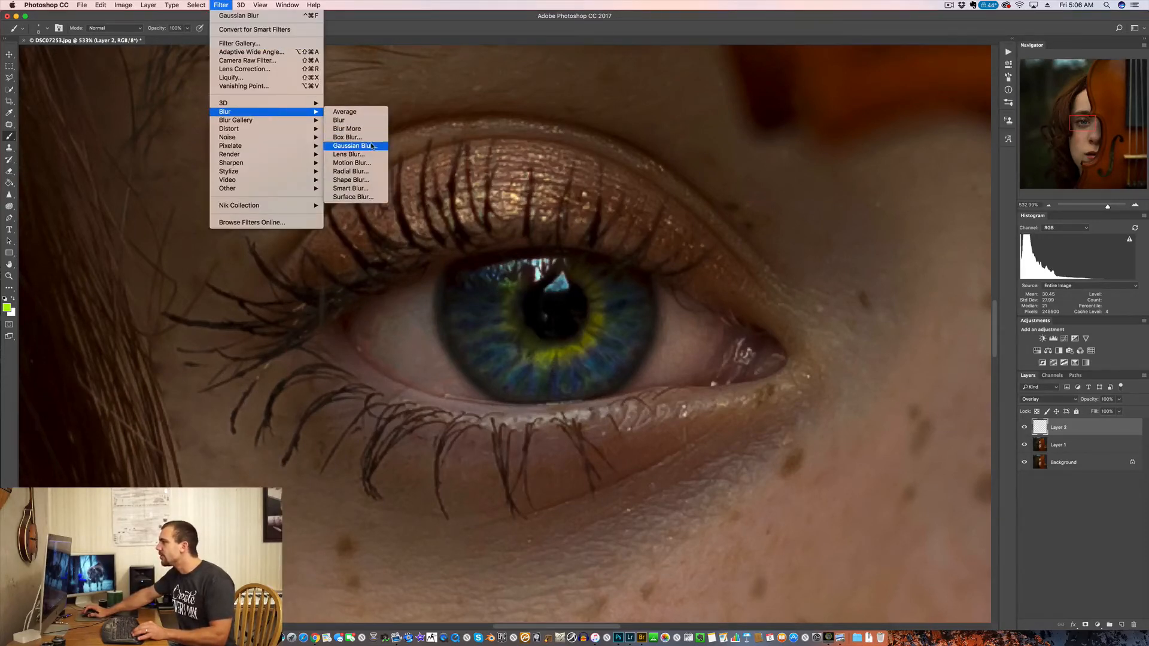
{"action": "left_click", "coordinate": [357, 146]}
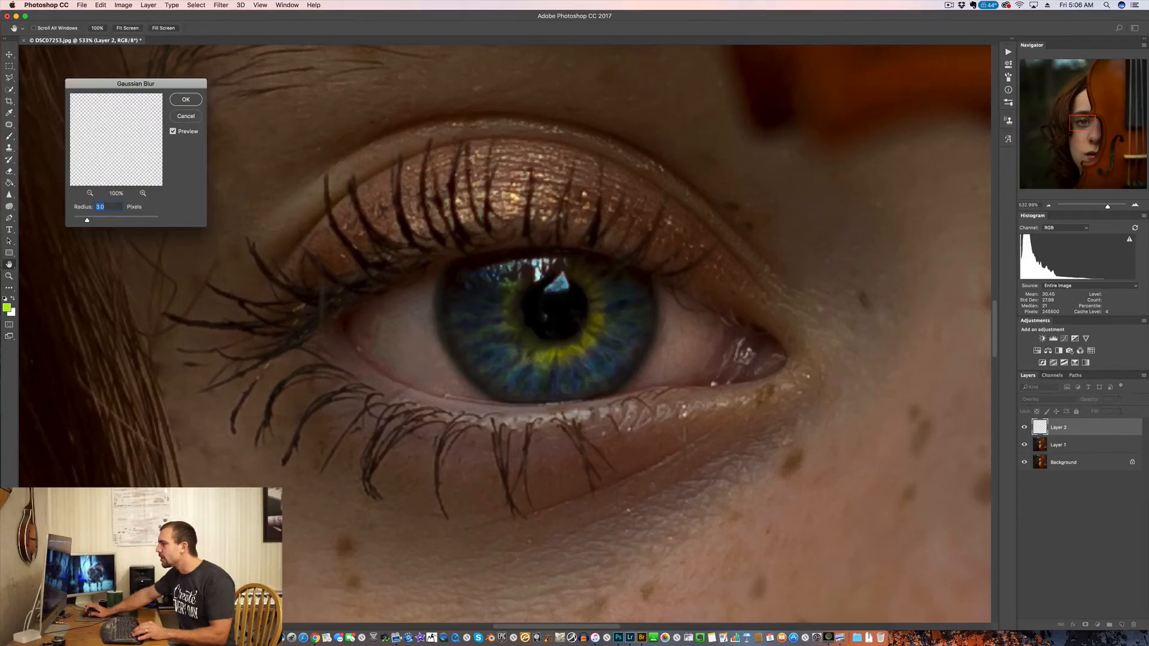
{"action": "left_click", "coordinate": [185, 100]}
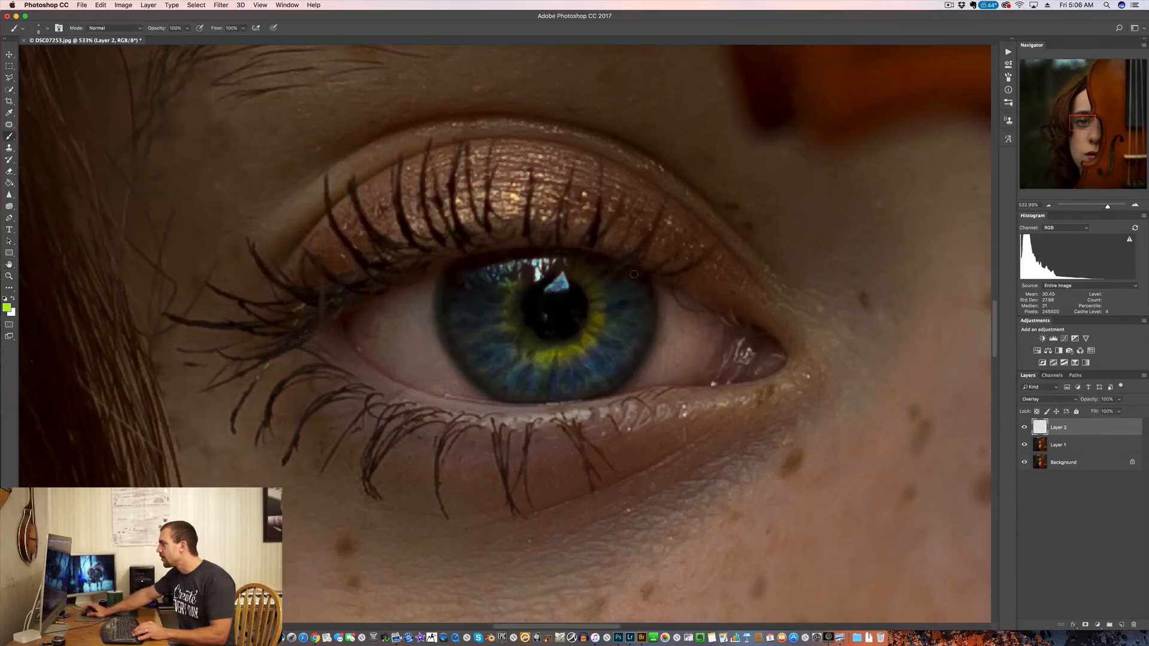
Step: Compare the eye with and without Layer 2, both close up and in the whole portrait
{"action": "scroll", "coordinate": [656, 277], "scroll_direction": "down", "scroll_amount": 4}
{"action": "scroll", "coordinate": [656, 277], "scroll_direction": "down", "scroll_amount": 3}
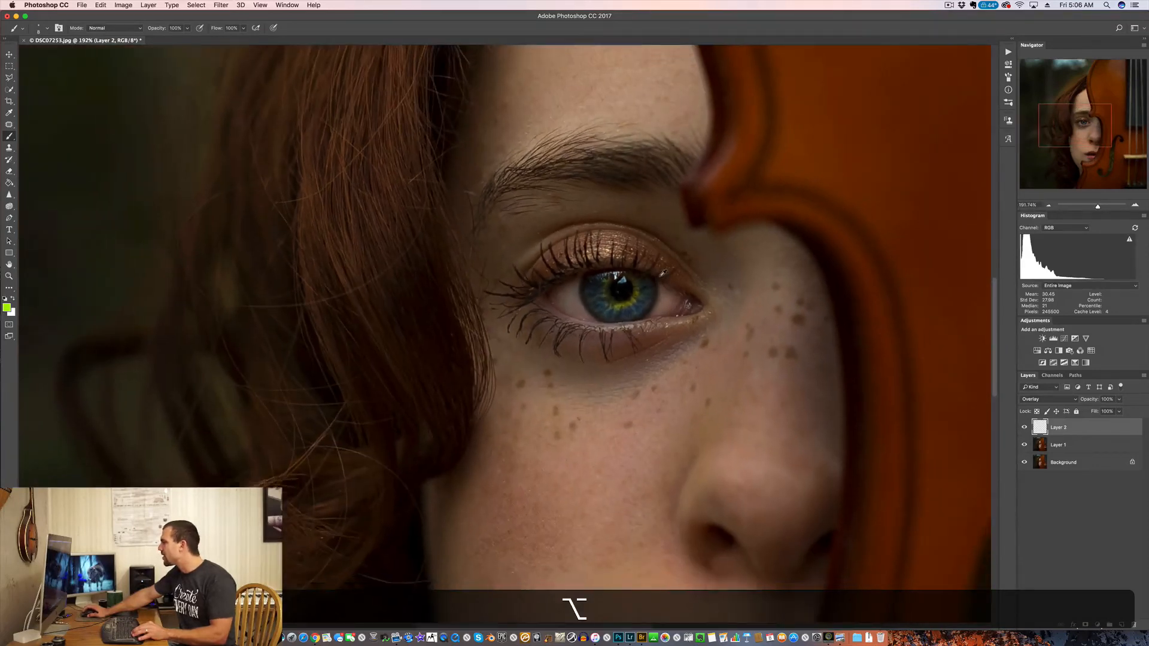
{"action": "scroll", "coordinate": [658, 273], "scroll_direction": "down", "scroll_amount": 1}
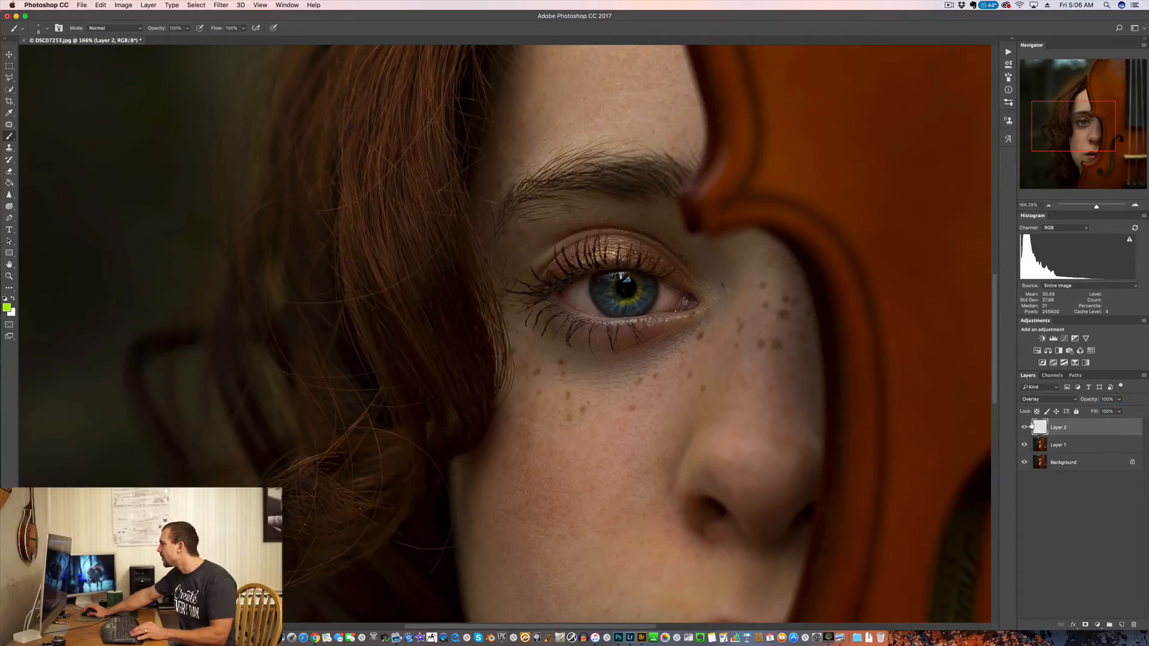
{"action": "scroll", "coordinate": [583, 333], "scroll_direction": "up", "scroll_amount": 3}
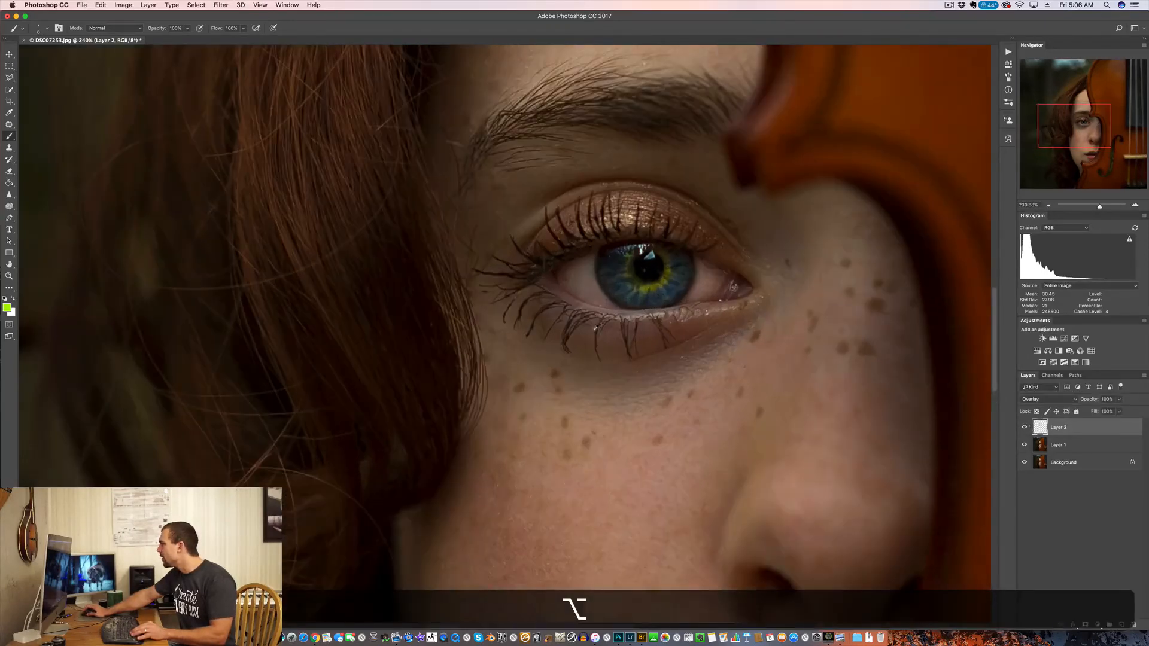
{"action": "left_click", "coordinate": [1024, 427]}
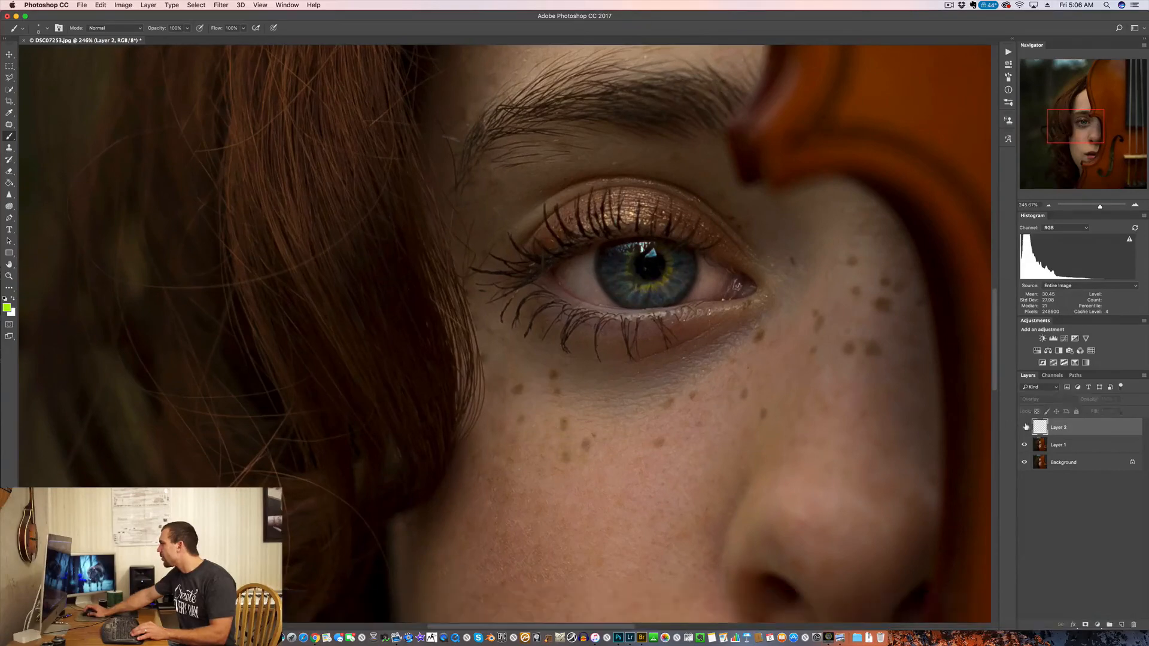
{"action": "scroll", "coordinate": [953, 322], "scroll_direction": "down", "scroll_amount": 5}
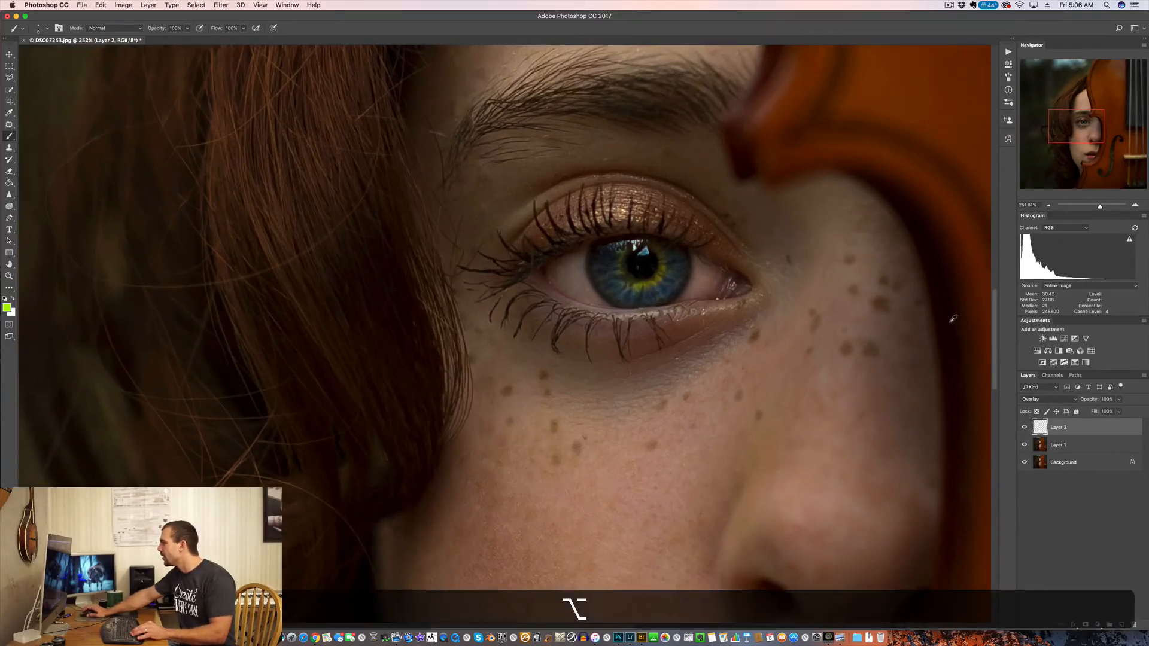
{"action": "scroll", "coordinate": [954, 321], "scroll_direction": "down", "scroll_amount": 3}
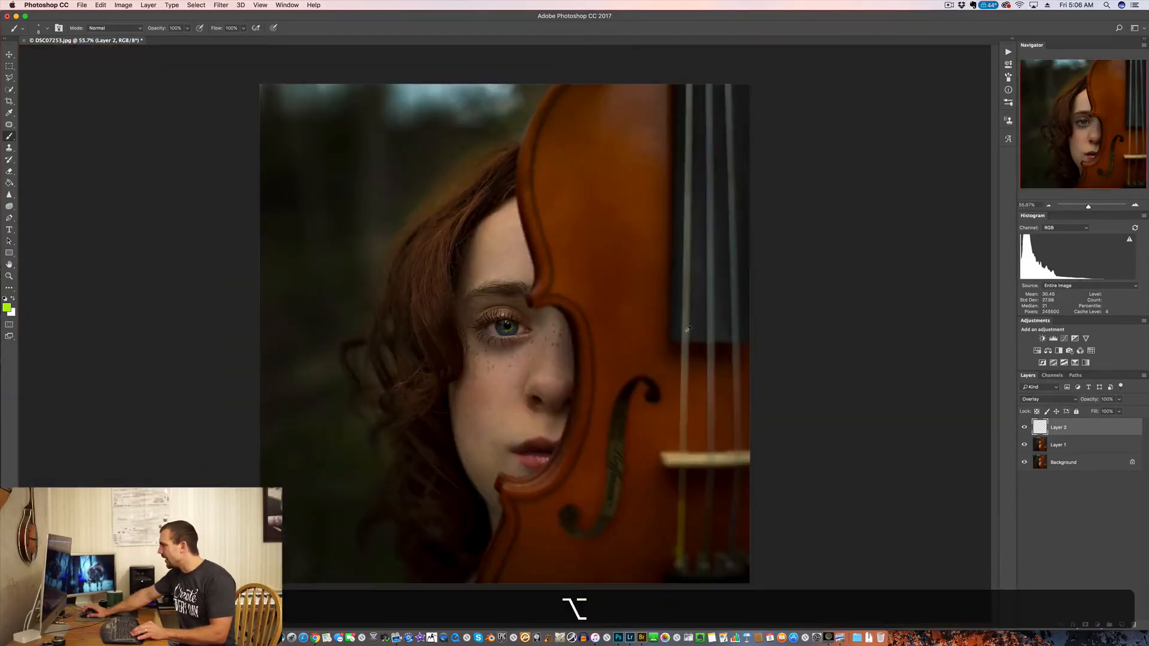
{"action": "scroll", "coordinate": [507, 323], "scroll_direction": "up", "scroll_amount": 3}
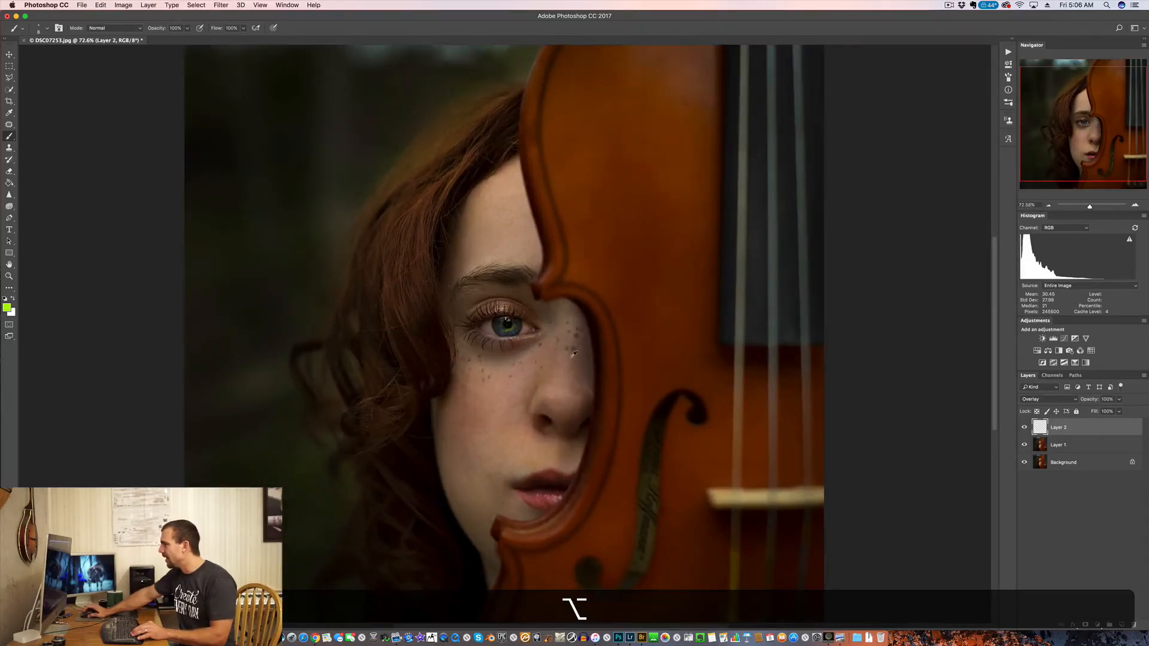
{"action": "scroll", "coordinate": [573, 354], "scroll_direction": "up", "scroll_amount": 1}
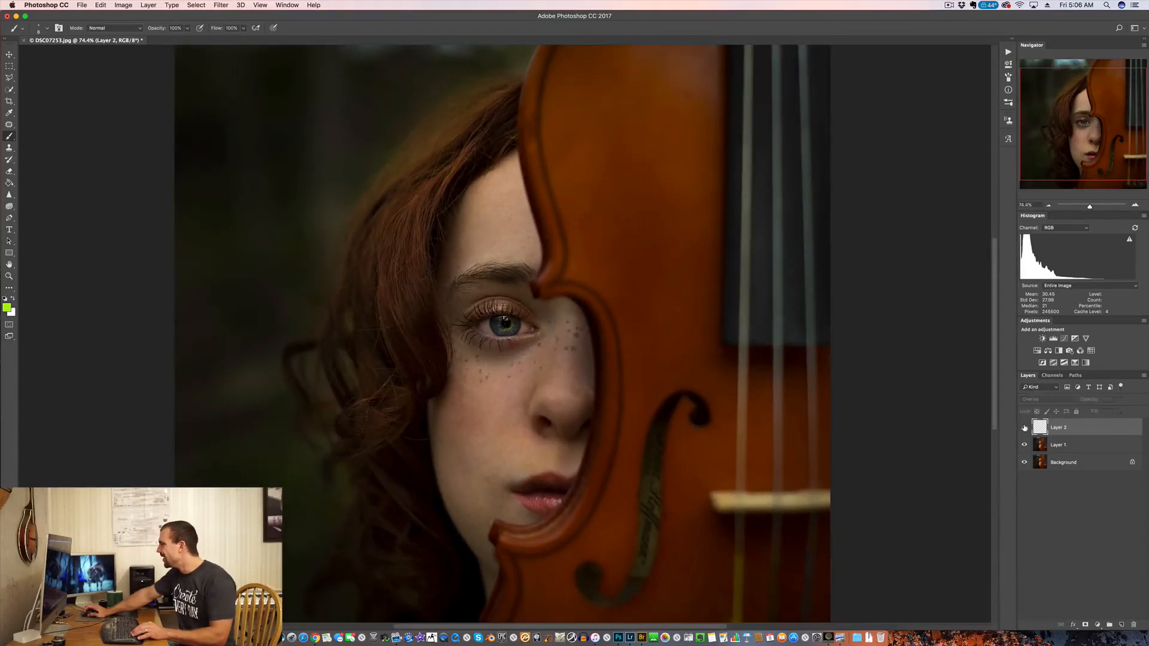